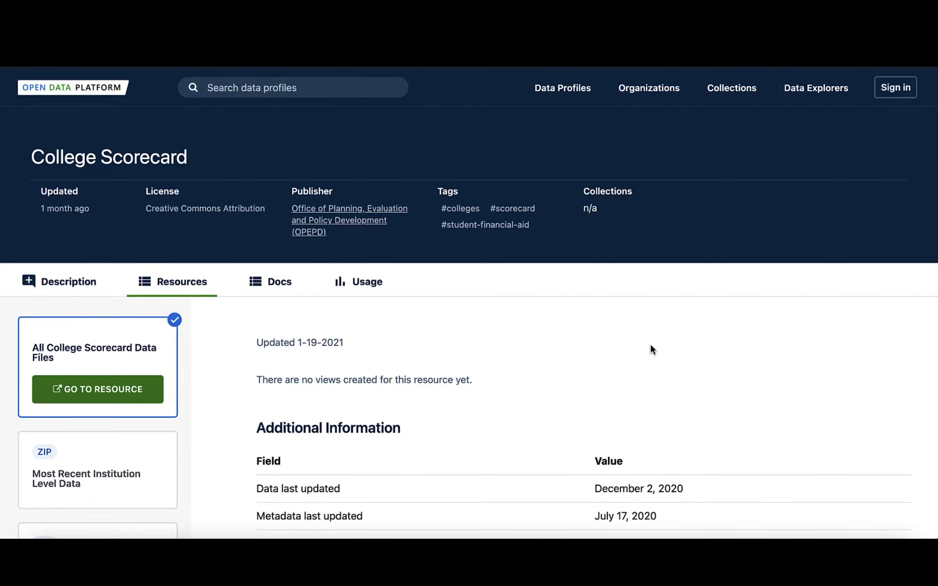
Download the "Most Recent Data by Field of Study" ZIP from the College Scorecard resources.
scroll(650, 345, down, 4)
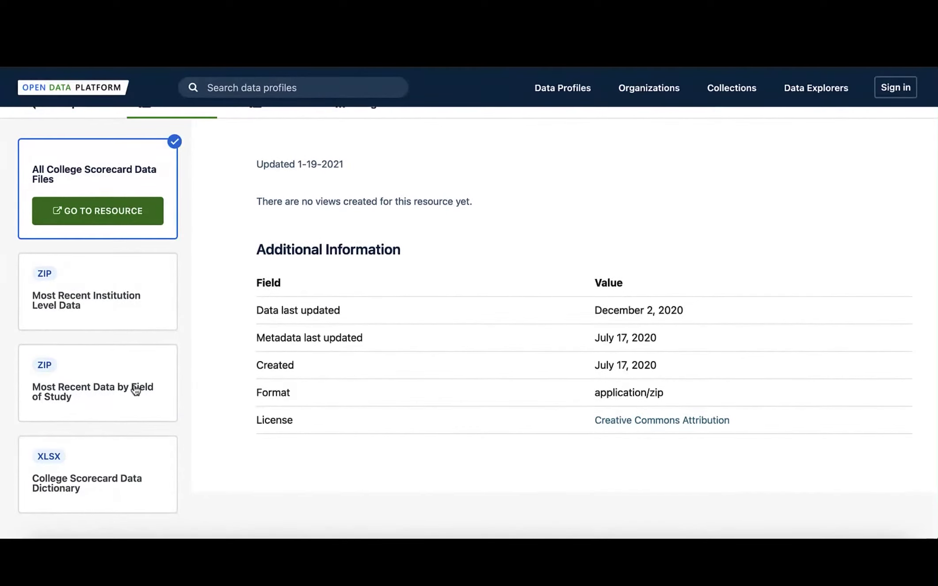
click(136, 371)
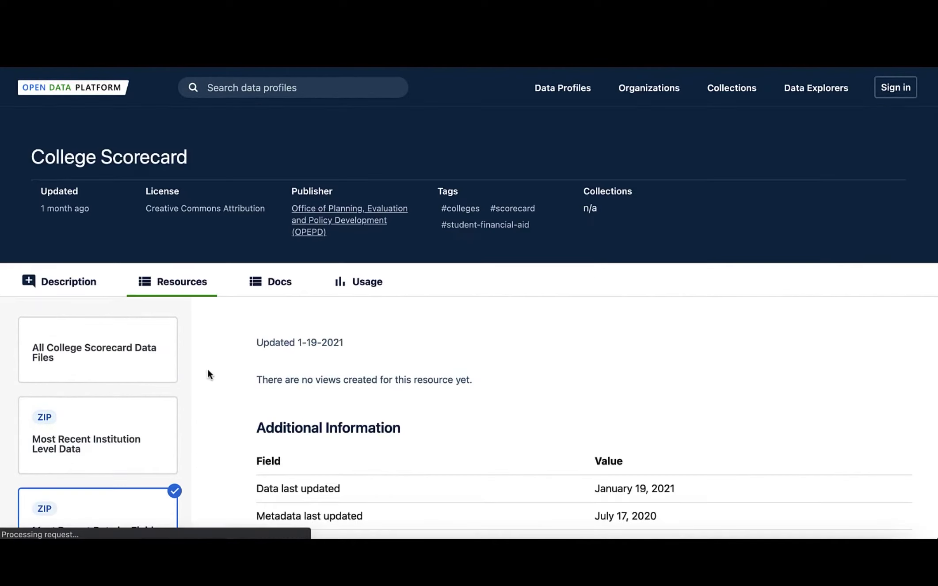
scroll(208, 370, down, 6)
click(161, 327)
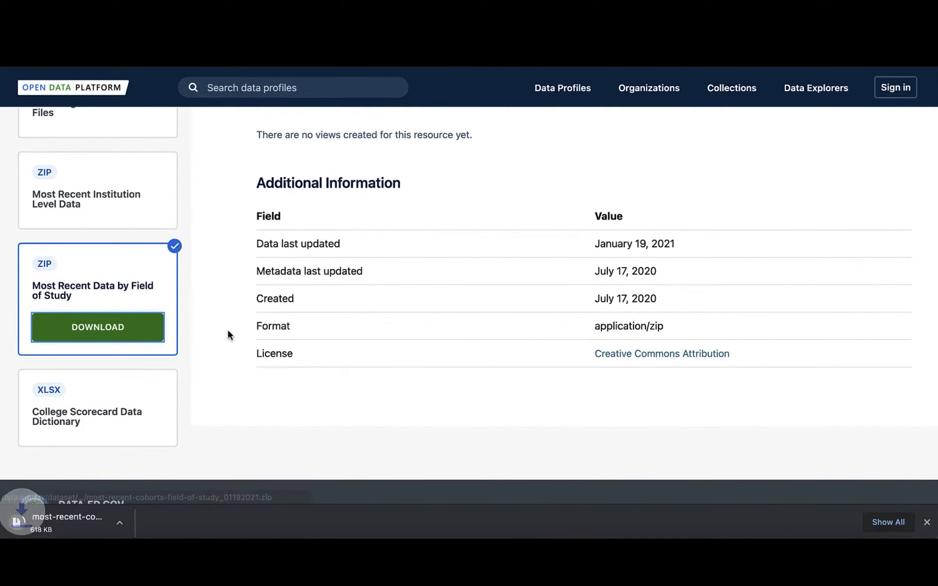
Download the College Scorecard Data Dictionary XLSX file from the resources list.
click(161, 378)
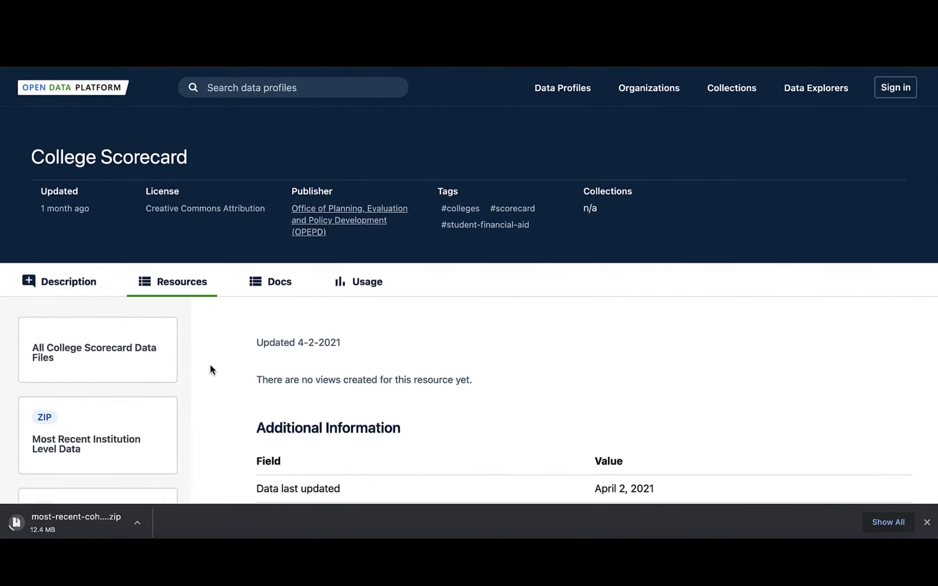
scroll(210, 368, down, 3)
click(134, 394)
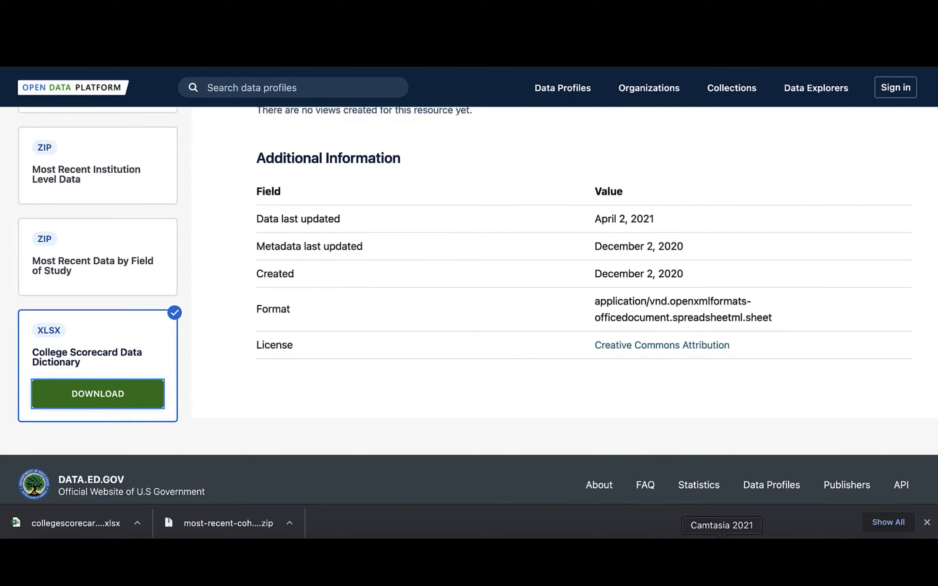
Switch to Microsoft Excel and examine the field-of-study rows, the CONTROL values and the UNITID and OPEID6 columns.
click(754, 548)
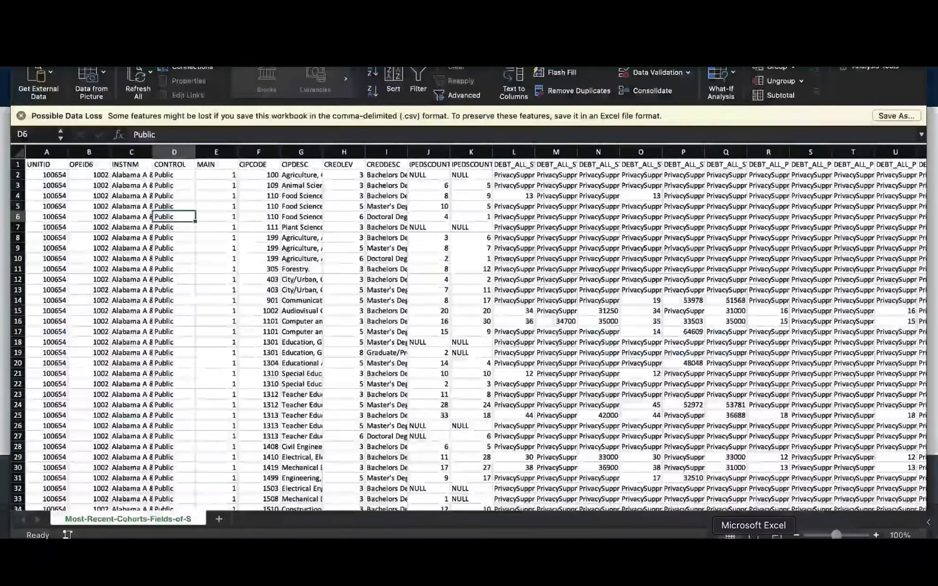
scroll(388, 354, down, 1)
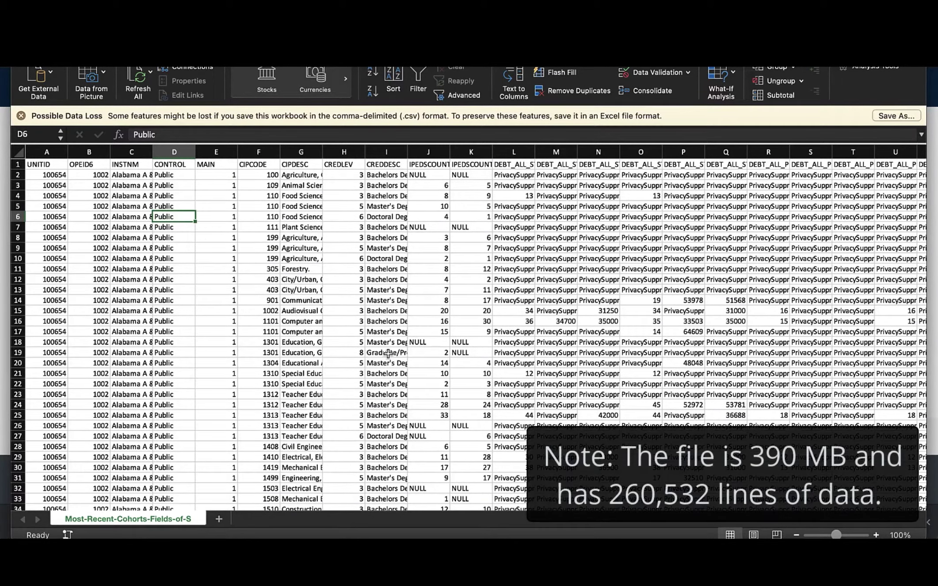
click(175, 246)
key(Down)
key(Down)
key(Down)
key(Down)
key(Down)
key(Down)
key(Down)
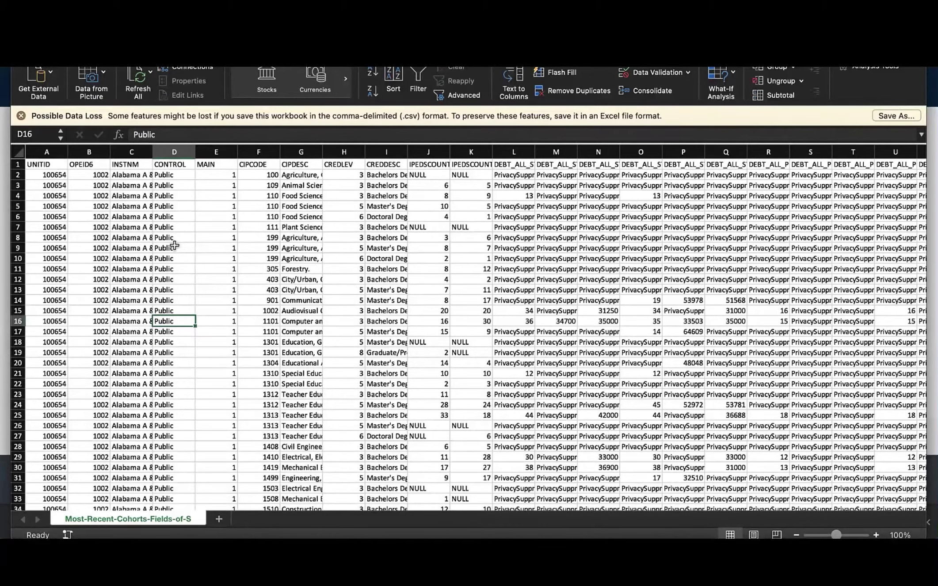
click(45, 152)
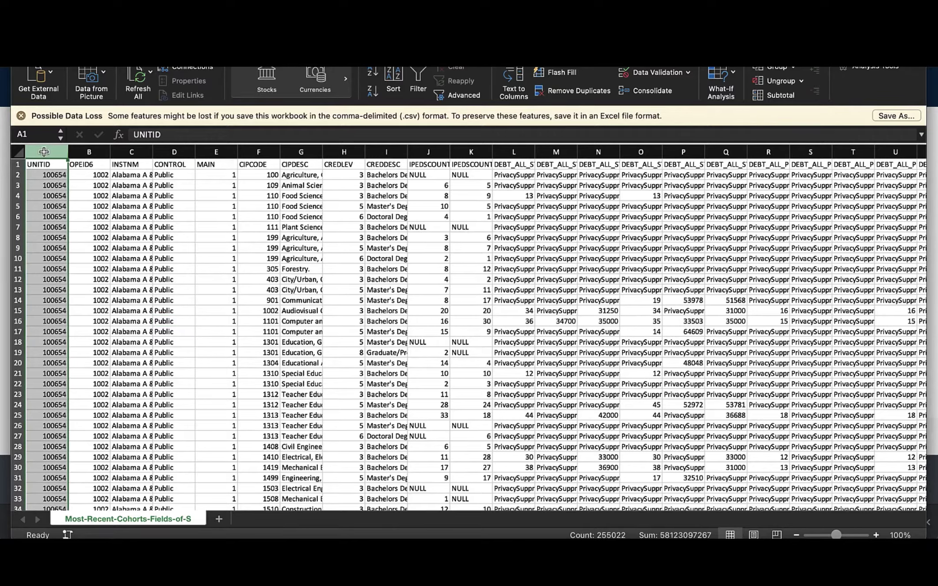
click(84, 152)
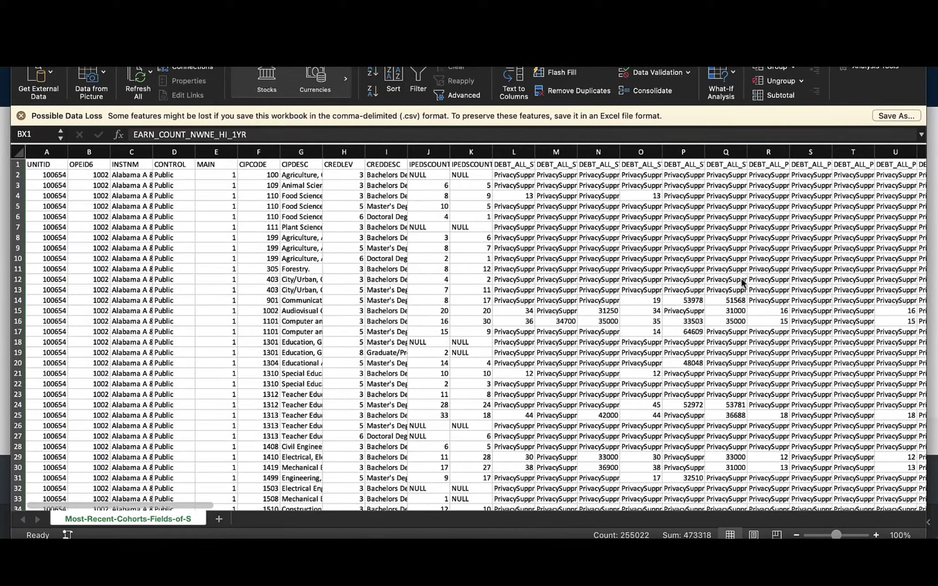
Find the graduate earnings columns beyond the debt columns and select columns BX through CE.
scroll(742, 281, right, 10)
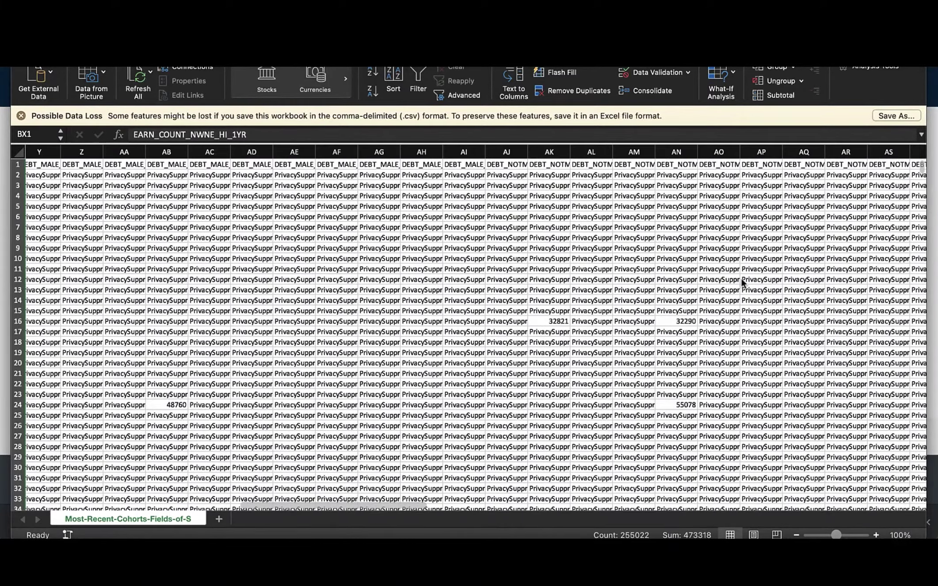
scroll(741, 281, right, 8)
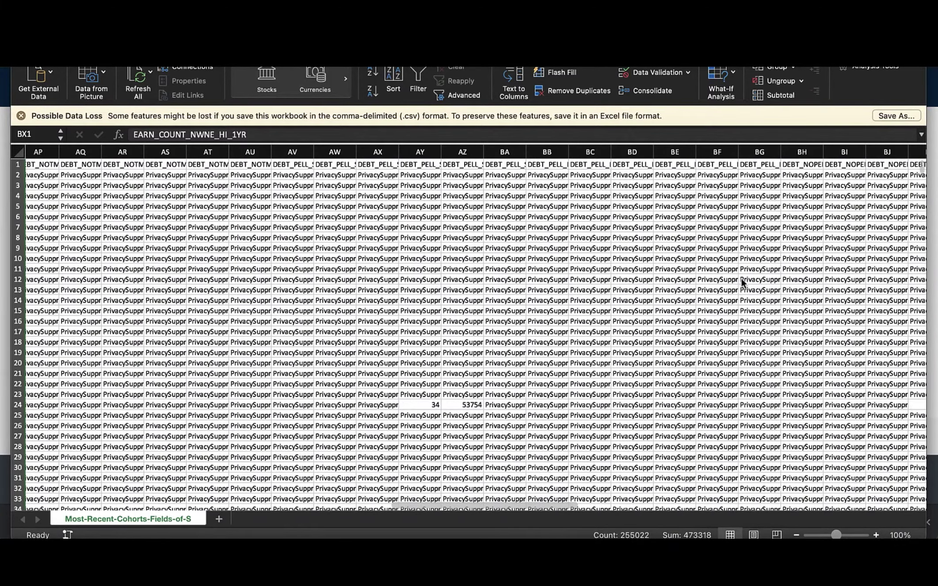
scroll(742, 278, right, 10)
drag(387, 152, 692, 155)
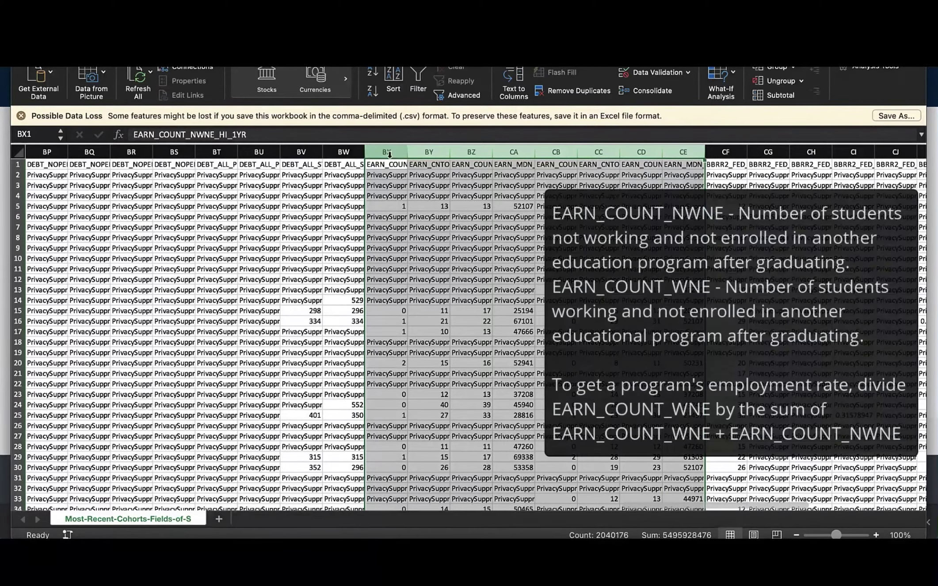
Inspect the one-year earnings columns individually: EARN_COUNT_NWNE_HI_1YR, EARN_COUNT_WNE_HI_1YR, EARN_CNTOVER150_HI_1YR and EARN_MDN_HI_1YR.
click(388, 153)
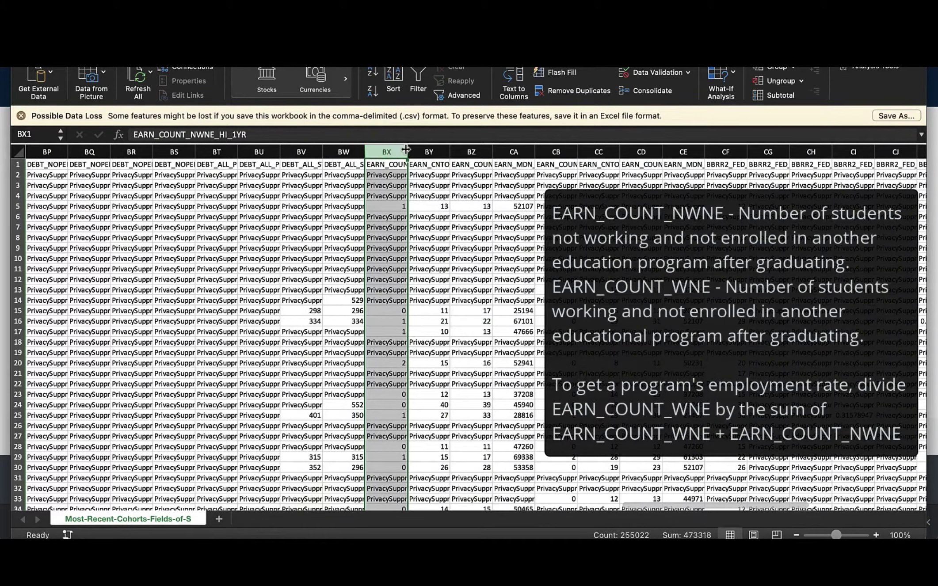
click(465, 151)
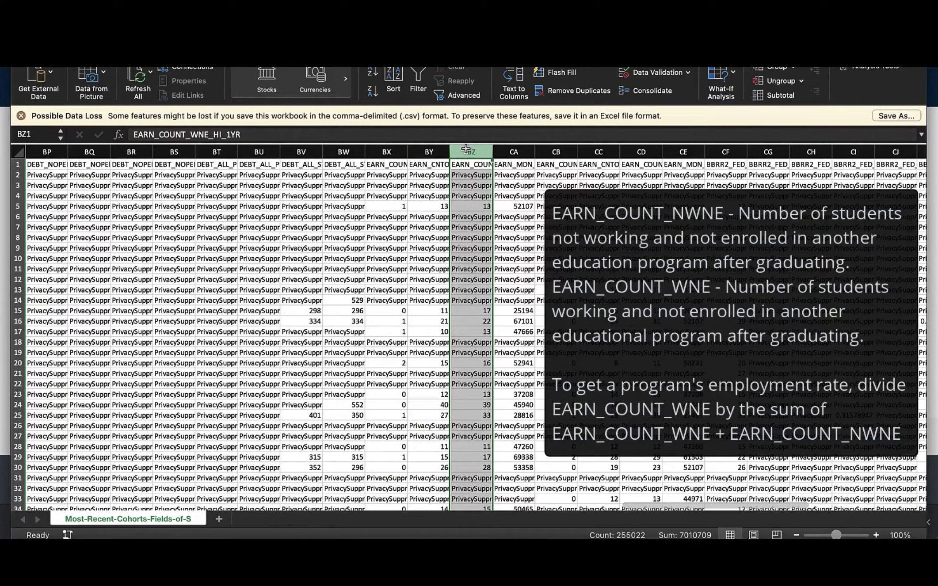
click(427, 150)
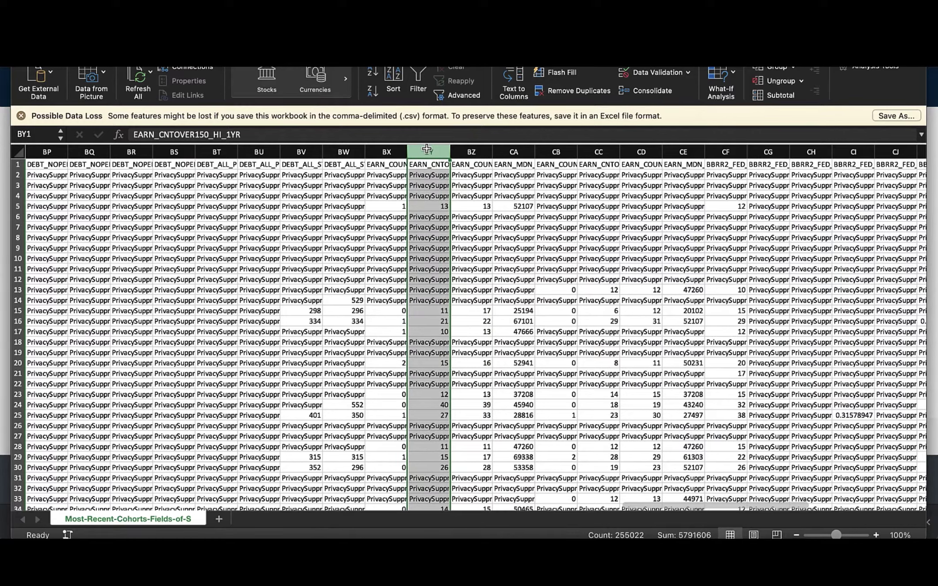
click(515, 150)
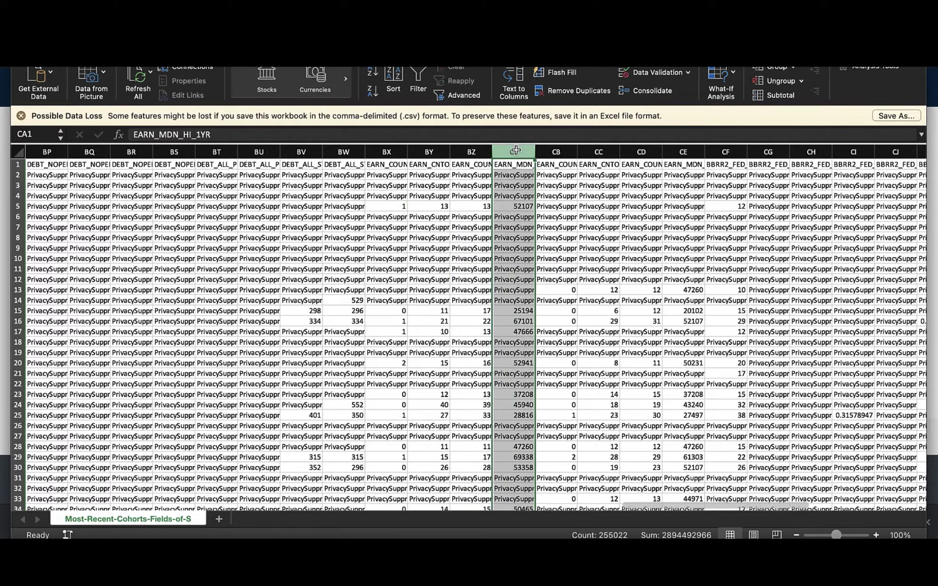
Compare the one-year earnings columns BX to CA with the two-year earnings columns CB to CE by selecting each group.
drag(386, 151, 499, 151)
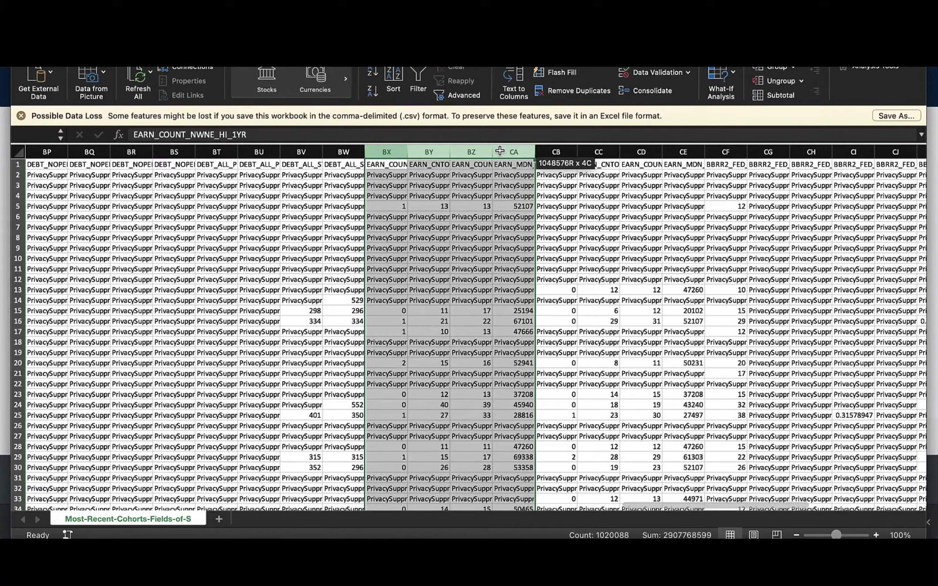
drag(556, 152, 674, 153)
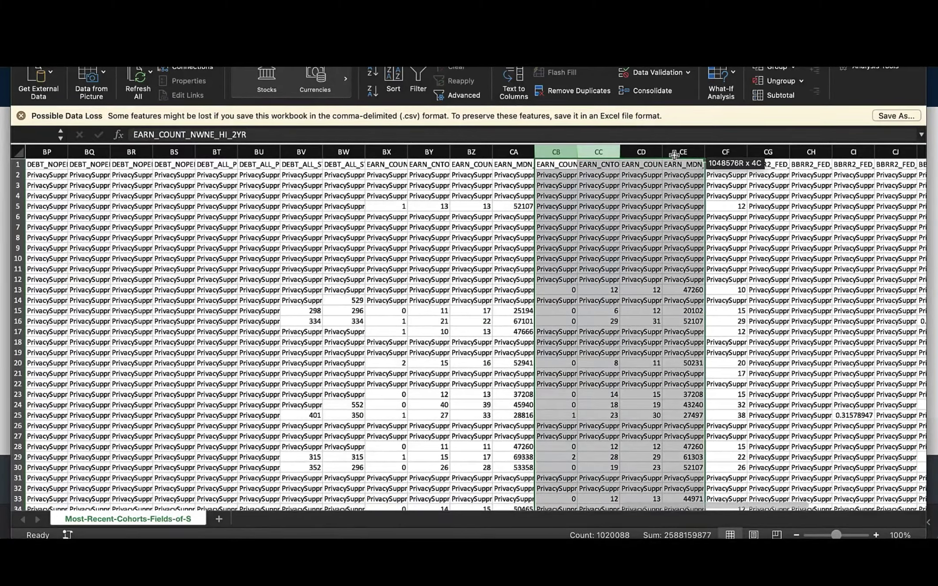
drag(674, 153, 673, 154)
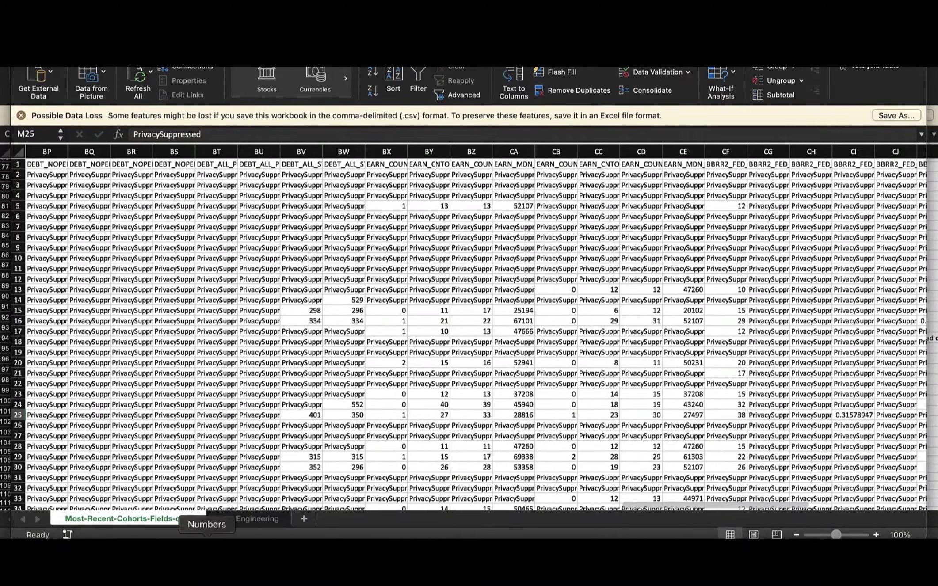
Sort the Civil Engineering sheet in descending order by EARN_MDN_HI_2YR, expanding the selection to include the other columns.
click(263, 519)
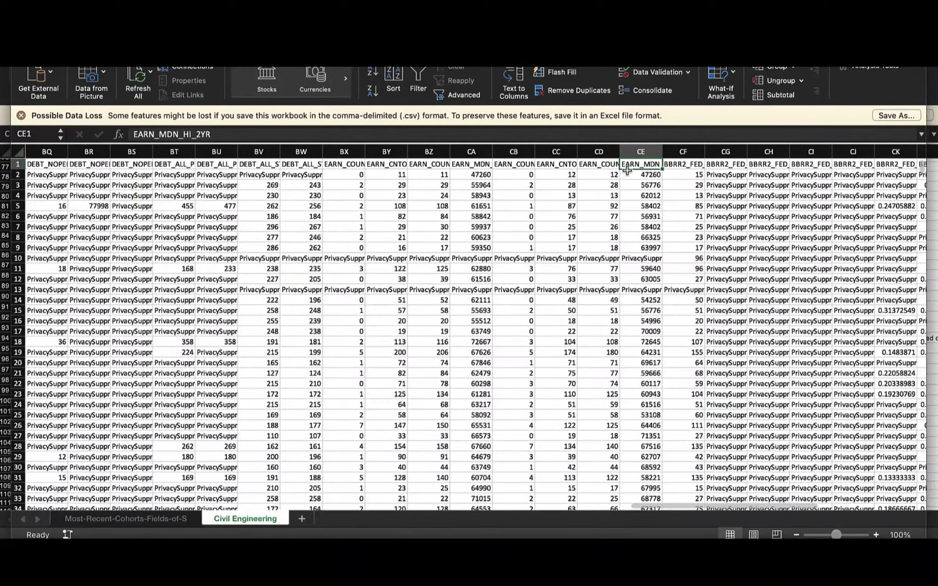
click(639, 152)
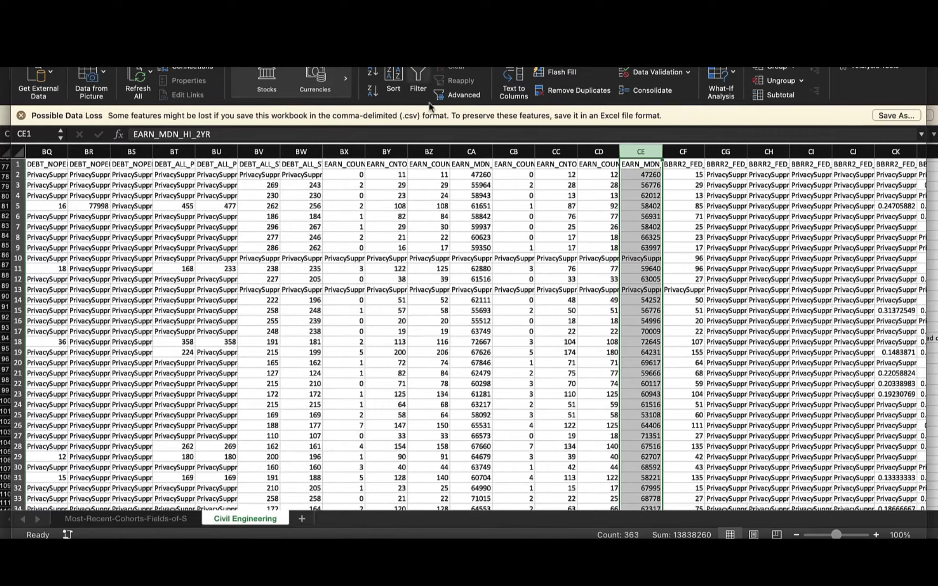
click(372, 90)
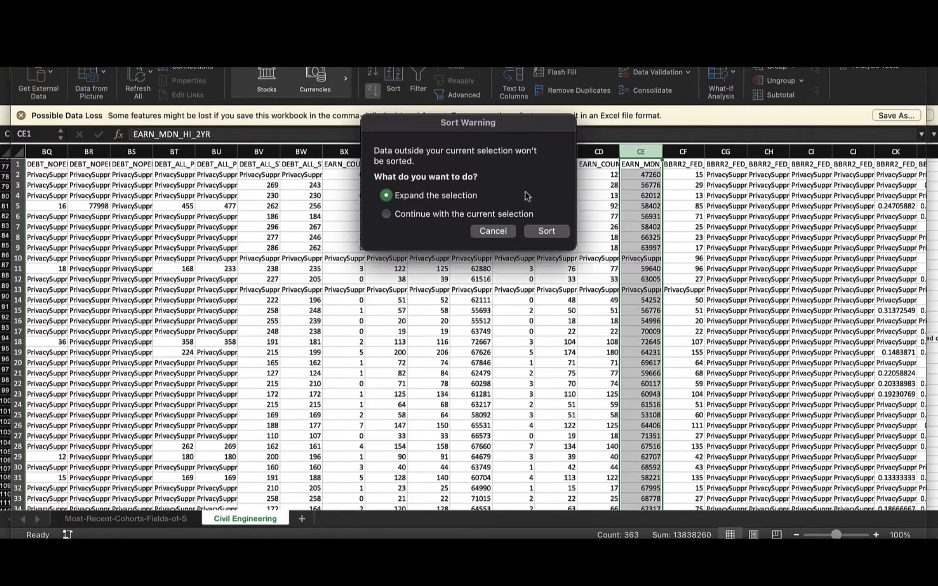
click(547, 230)
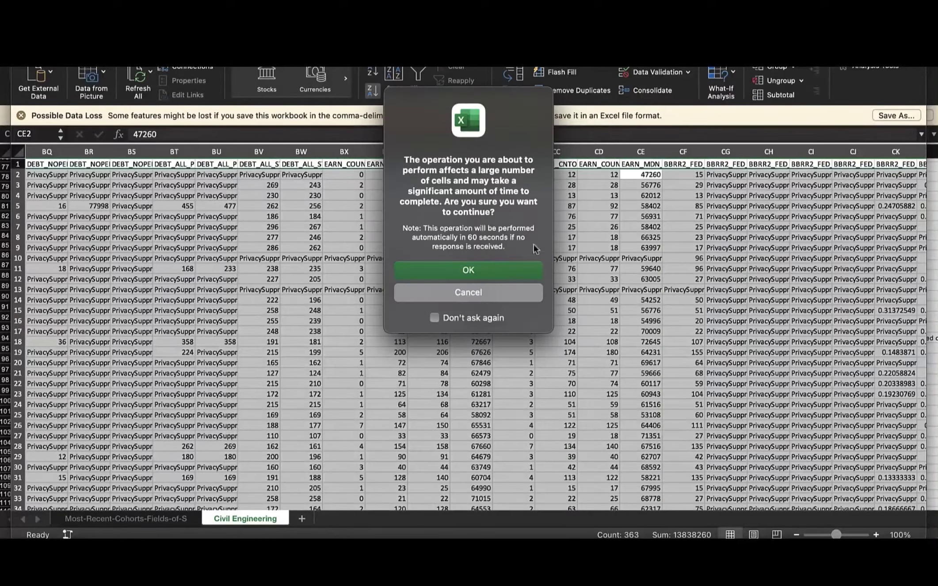
click(502, 268)
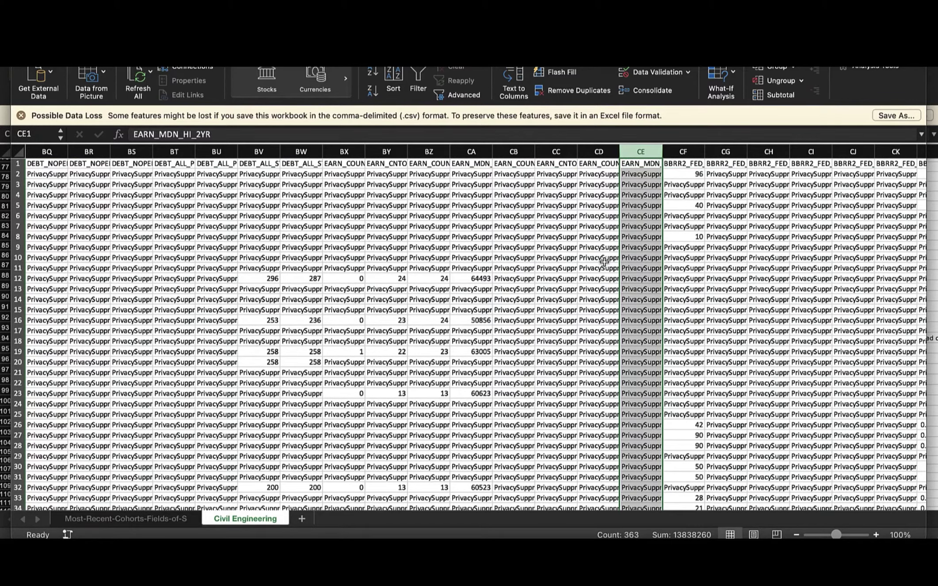
Examine which institutions rank first by two-year median earnings, below the privacy-suppressed rows on the Civil Engineering sheet.
scroll(604, 262, down, 20)
scroll(604, 261, up, 12)
click(647, 274)
key(super+Left)
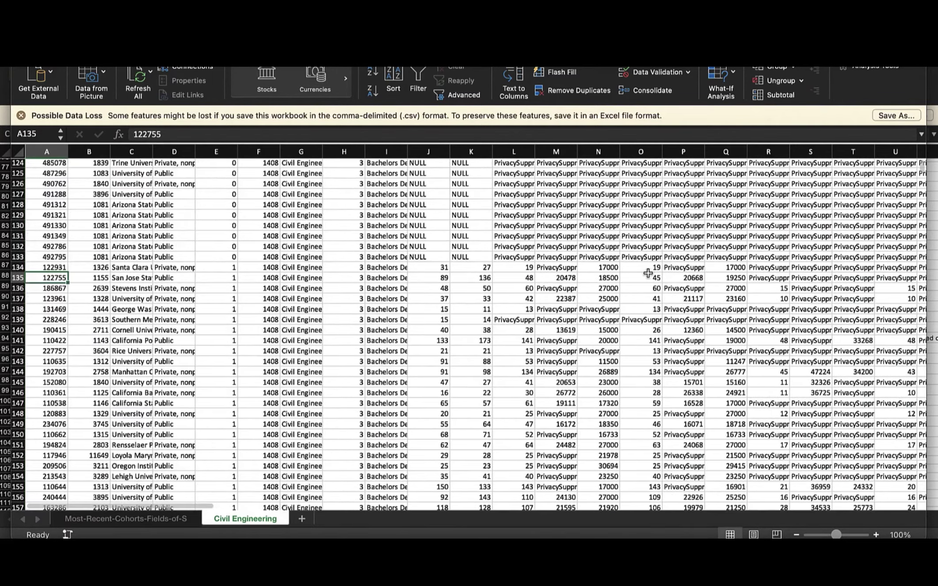
key(Right)
key(Right)
key(Up)
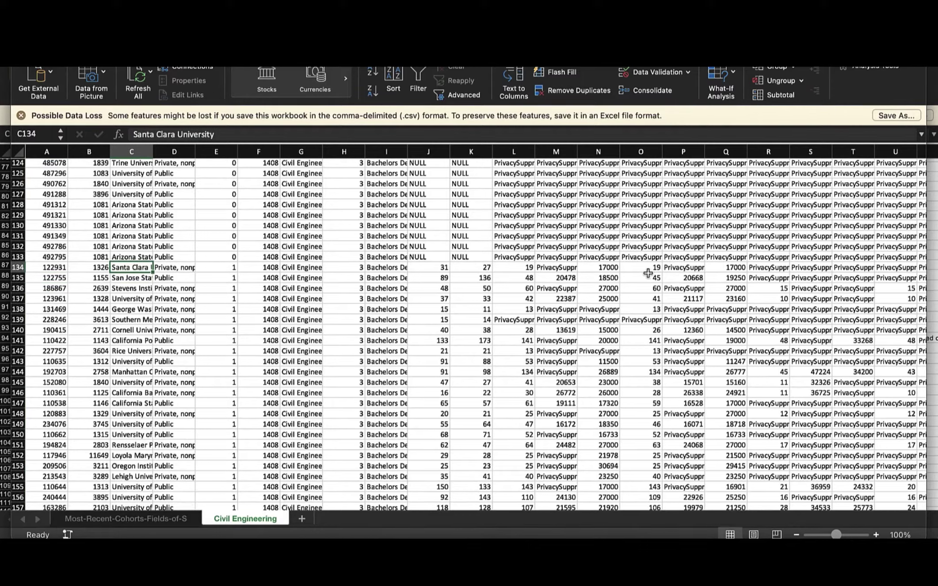
key(Down)
key(Down)
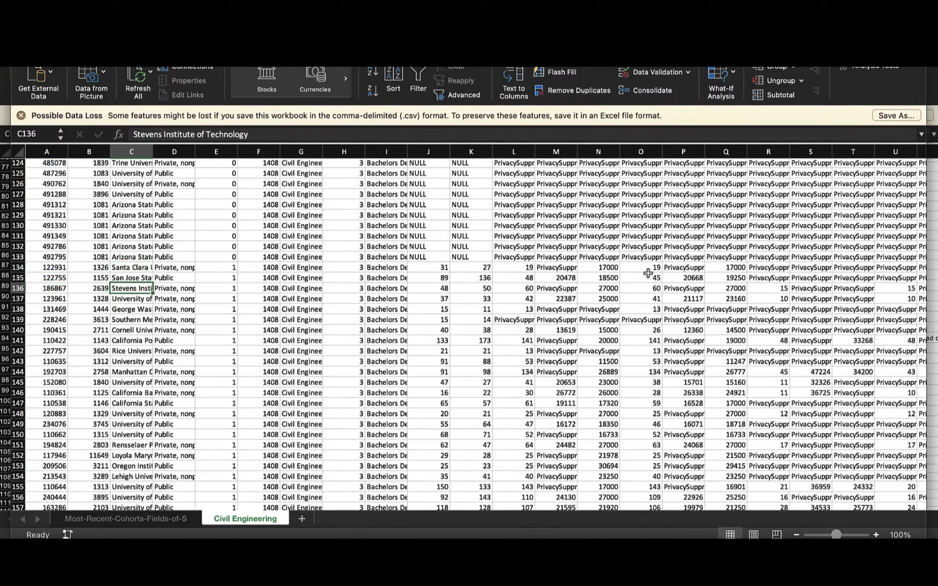
Examine the institution names in the last rows of the sorted Civil Engineering list.
key(ctrl+Down)
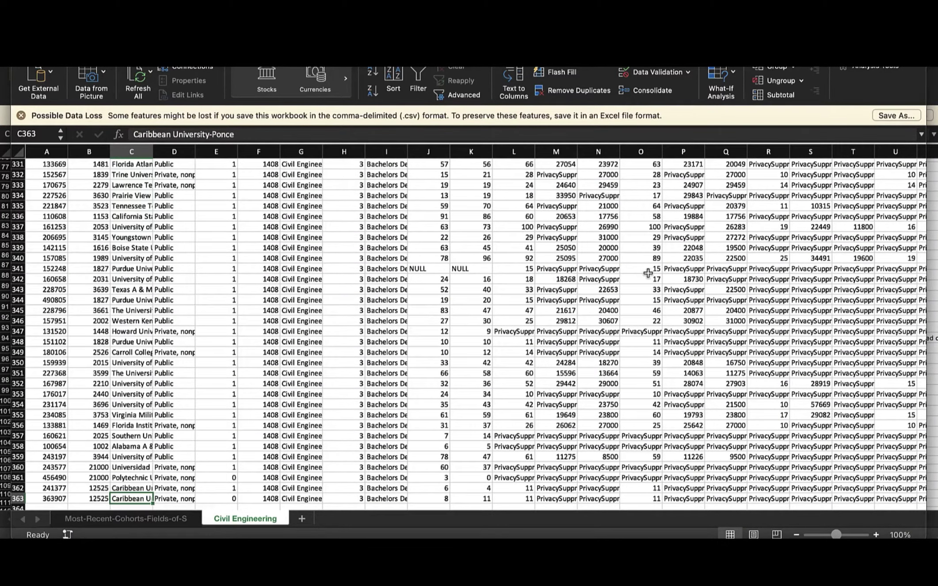
key(Up)
key(Up)
key(Up)
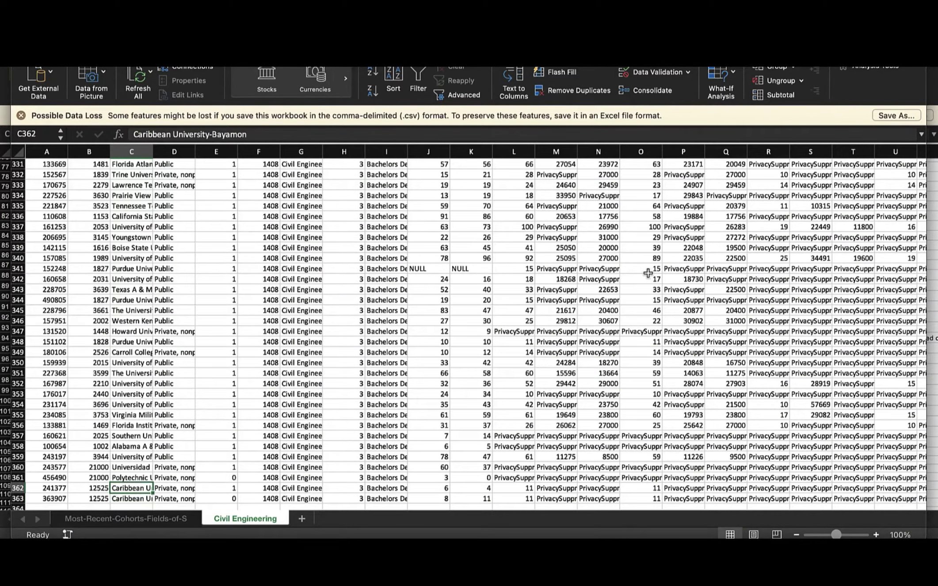
key(Up)
key(Up)
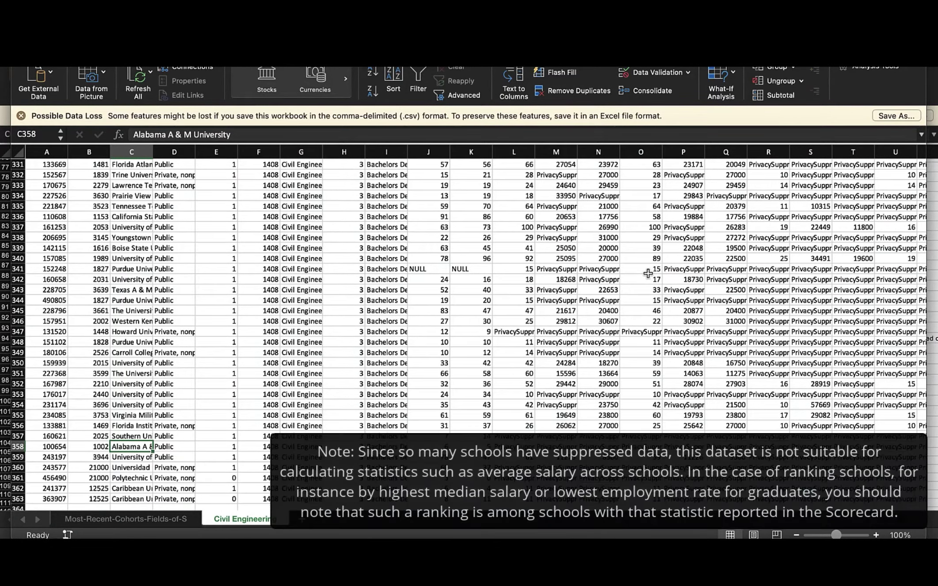
click(736, 266)
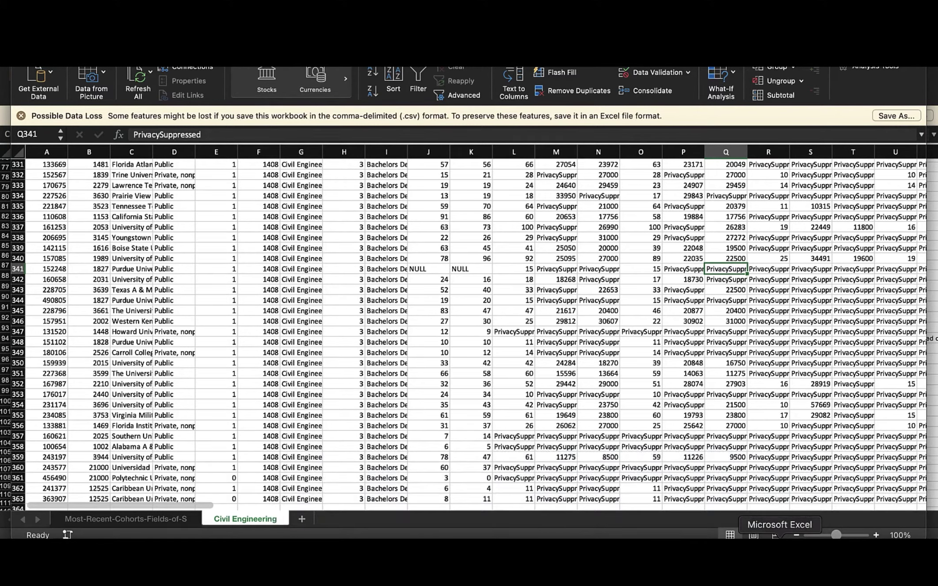
Switch to the CollegeScorecardDataDictionary workbook and view the beginning of the FieldOfStudy_data_dictionary sheet.
right_click(780, 553)
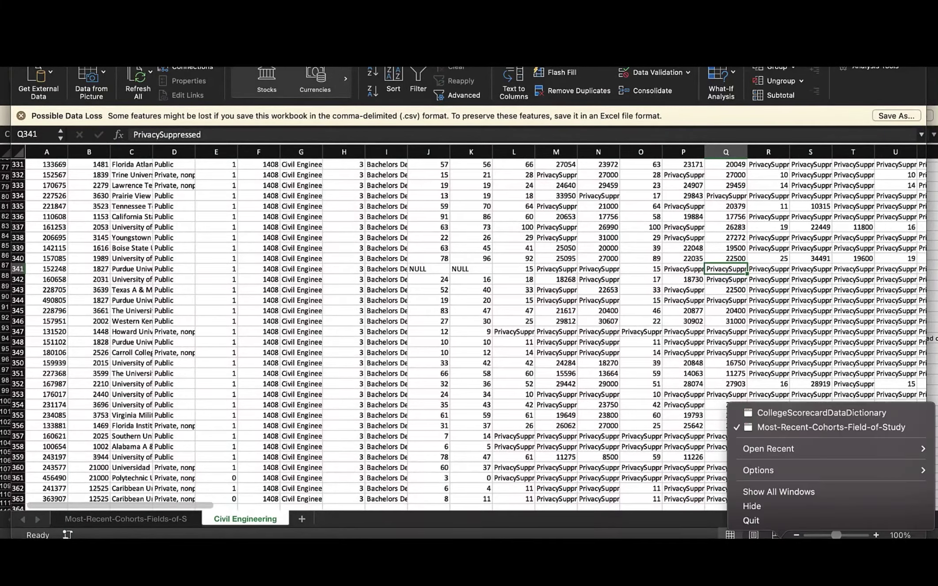
click(776, 411)
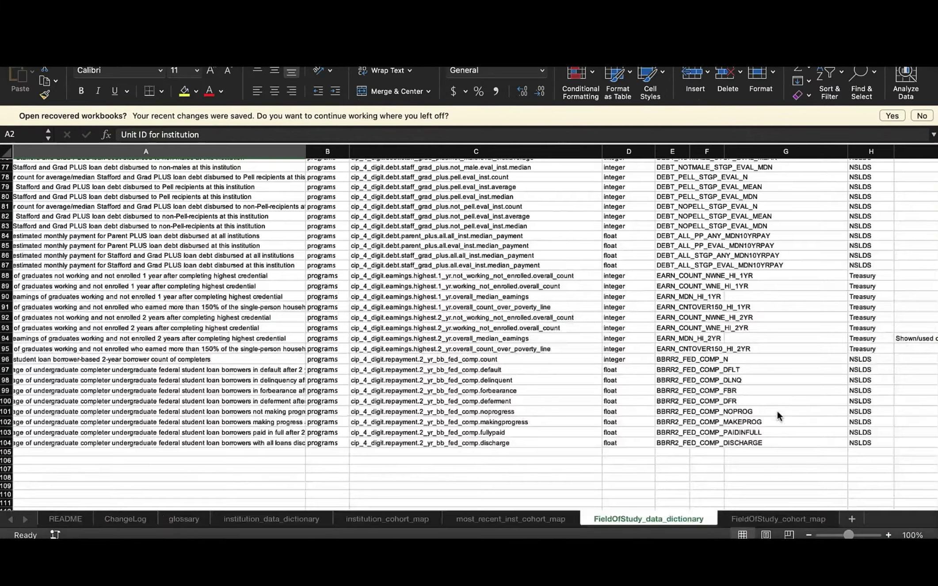
click(223, 177)
scroll(223, 176, up, 15)
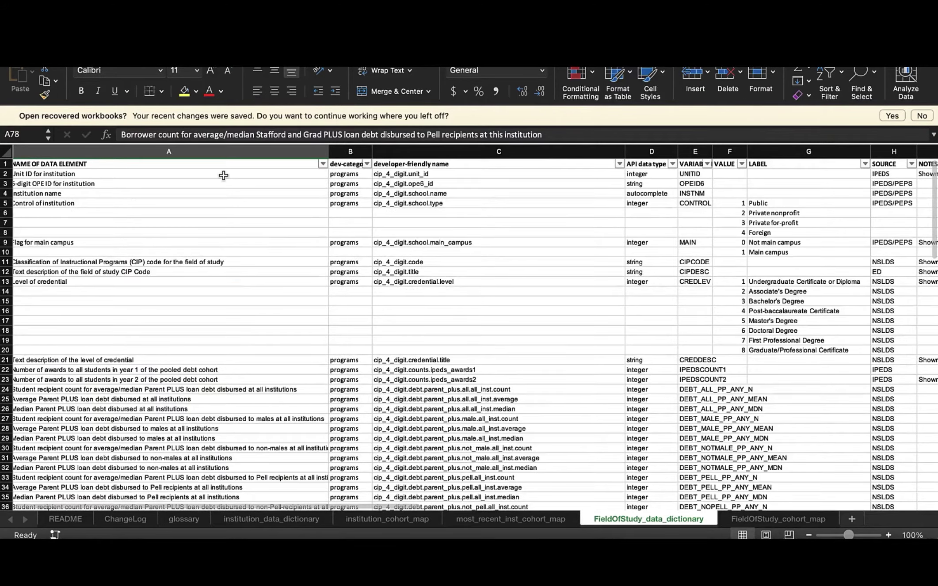
Examine the Parent PLUS and Stafford and Grad PLUS debt elements and their variable names in the FieldOfStudy_data_dictionary sheet.
scroll(224, 175, down, 5)
click(404, 289)
scroll(404, 287, down, 3)
scroll(403, 288, down, 7)
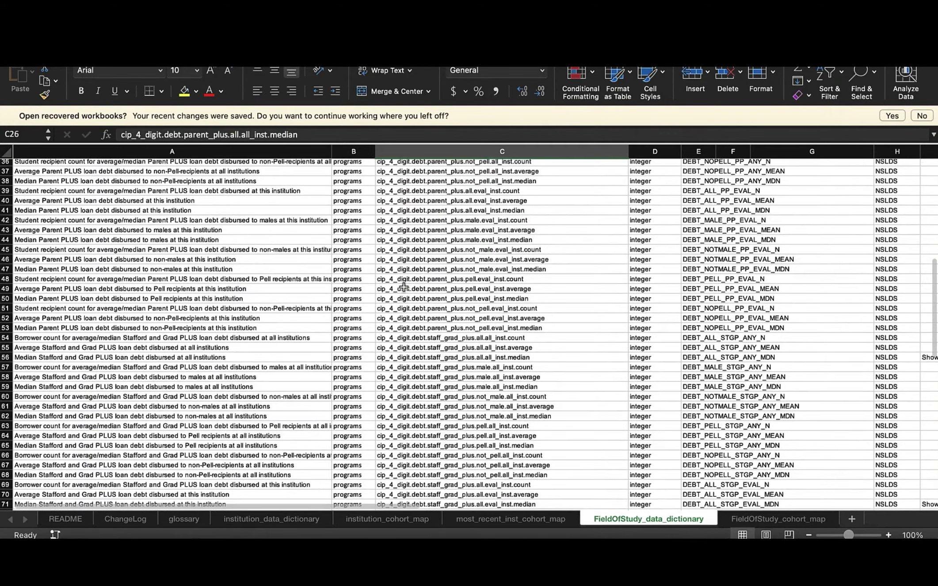
click(713, 235)
scroll(712, 234, down, 8)
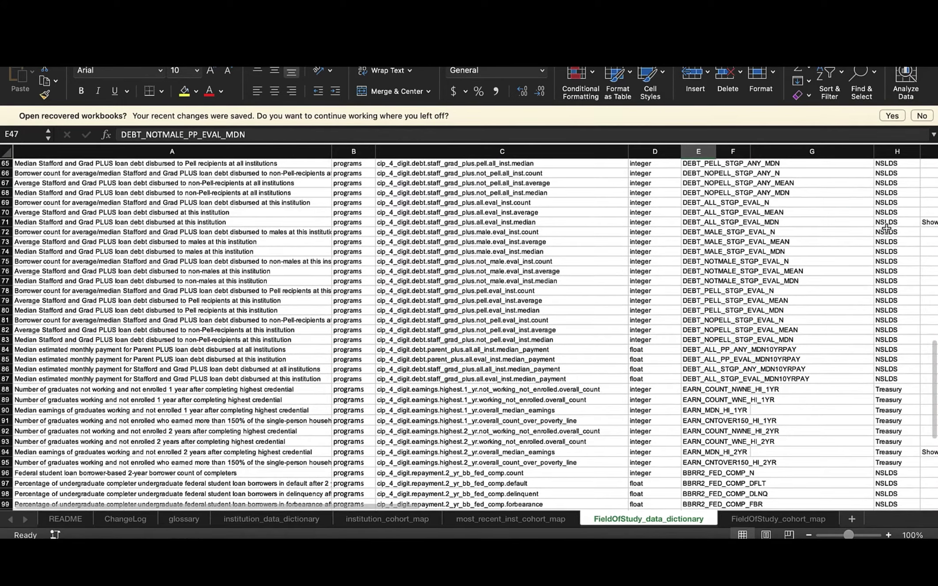
Check the SOURCE column for the loan debt variables and for the earnings variables beginning with EARN_COUNT_NWNE_HI_1YR.
click(886, 230)
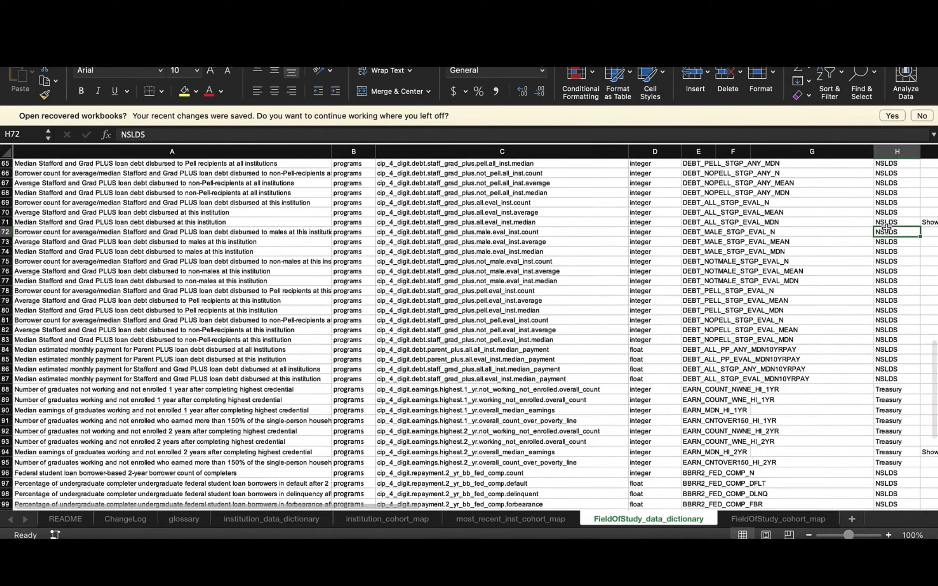
scroll(886, 228, down, 3)
key(Down)
key(Down)
key(Down)
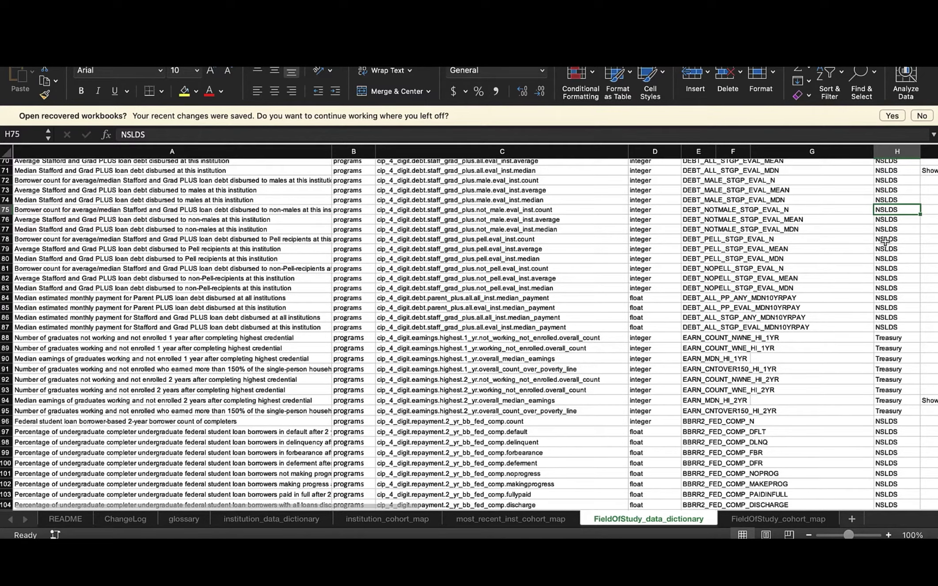
scroll(884, 240, down, 3)
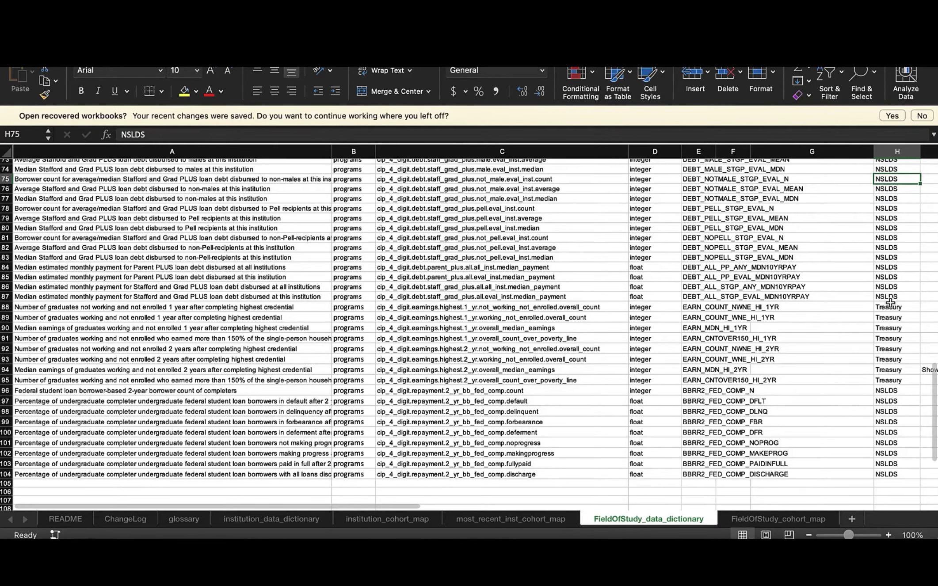
click(893, 307)
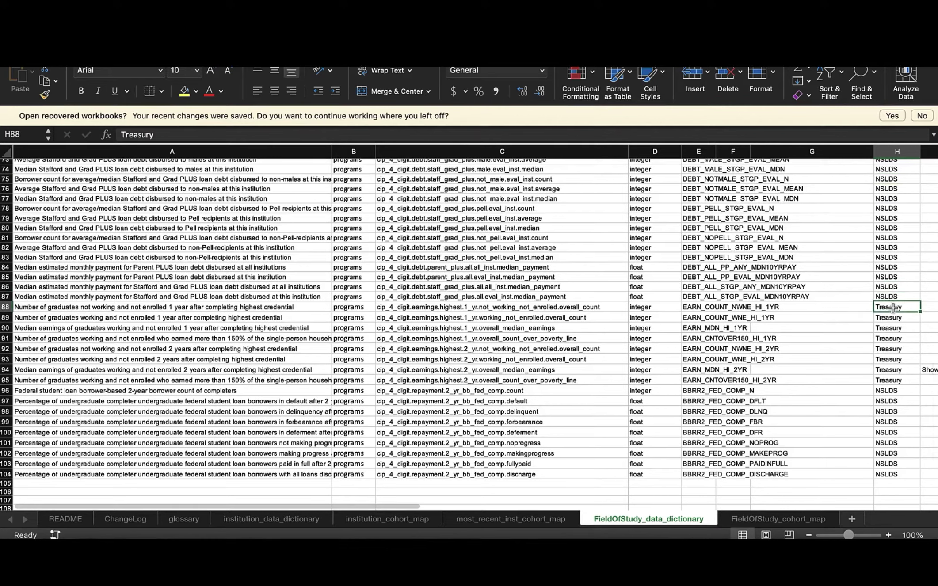